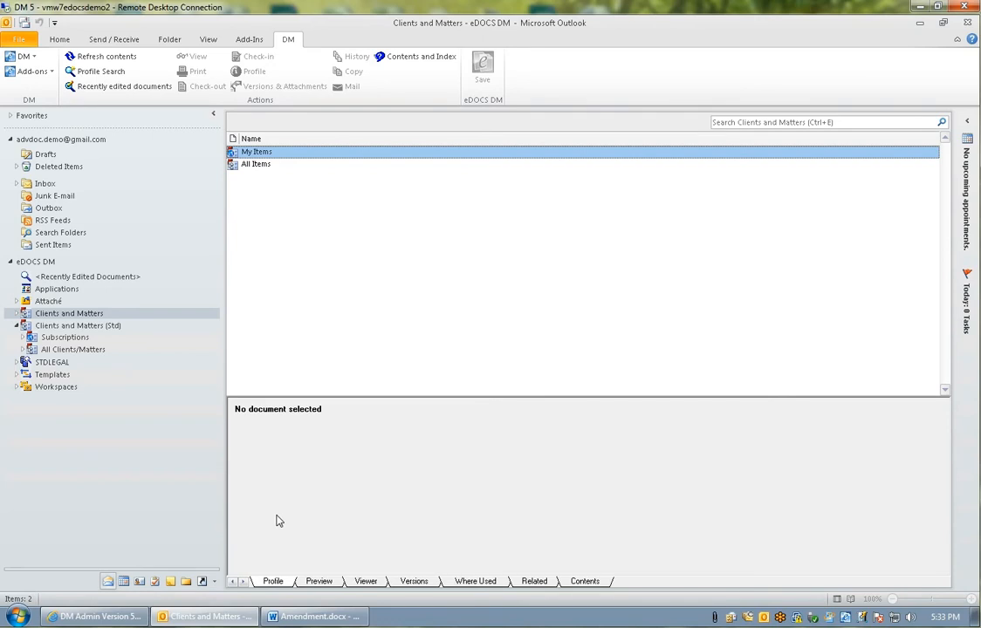
Expand the individual client's estate and Acme Plumbing matters under Subscriptions in Clients and Matters (Std) to view their document type folders.
left_click(25, 338)
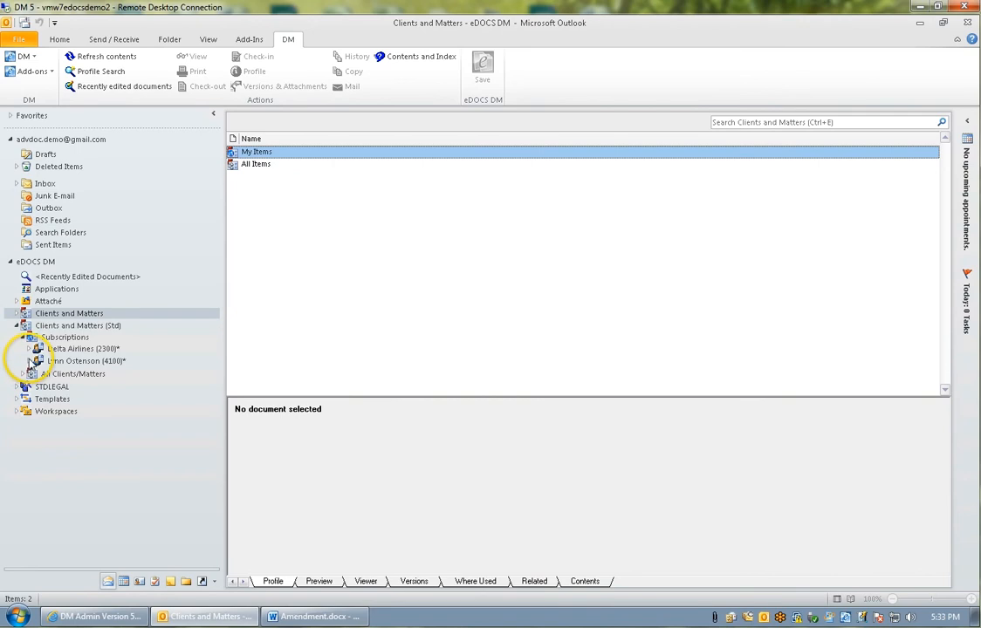
left_click(29, 360)
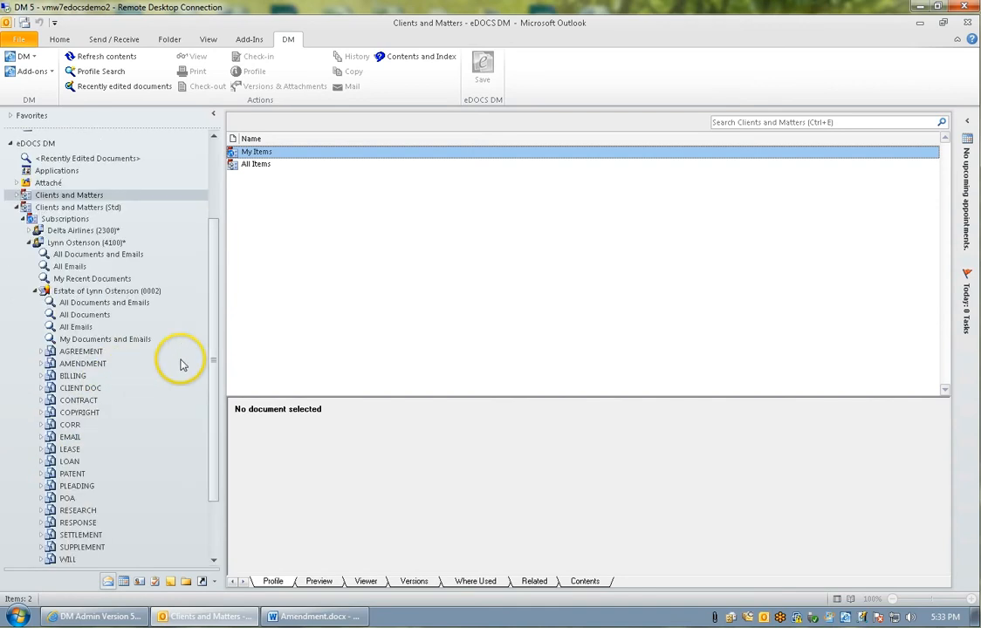
left_click_drag(215, 352, 215, 384)
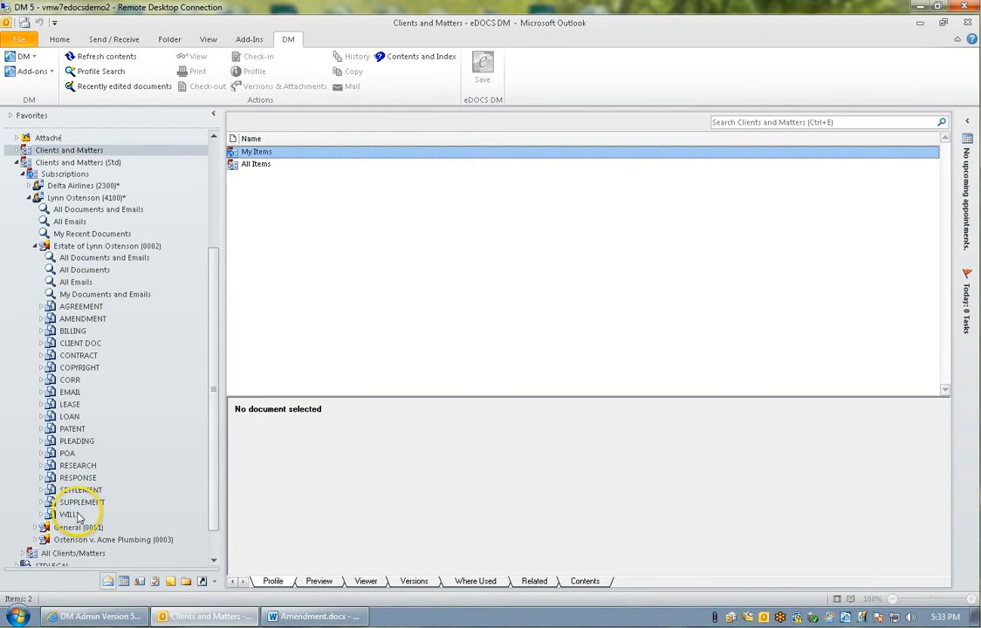
left_click(35, 541)
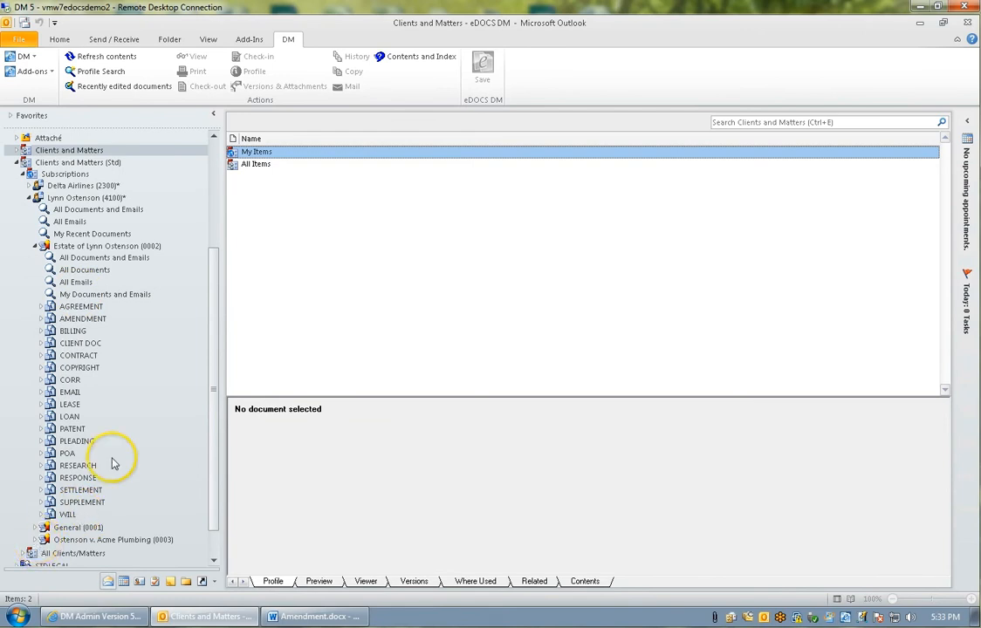
left_click_drag(212, 350, 214, 387)
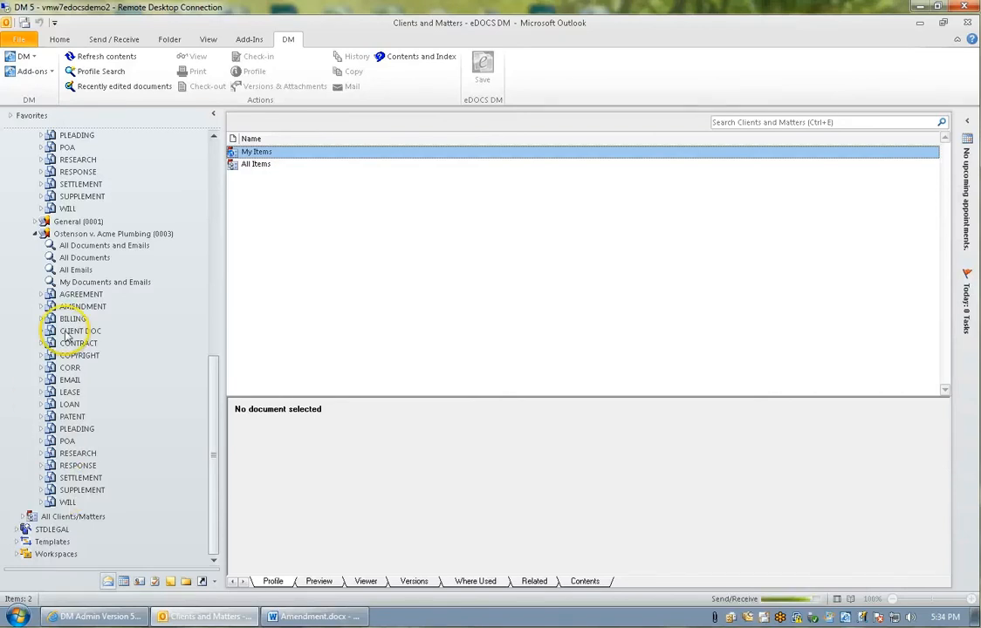
Collapse the Acme Plumbing and estate matters, along with the whole Clients and Matters (Std) branch.
left_click(35, 234)
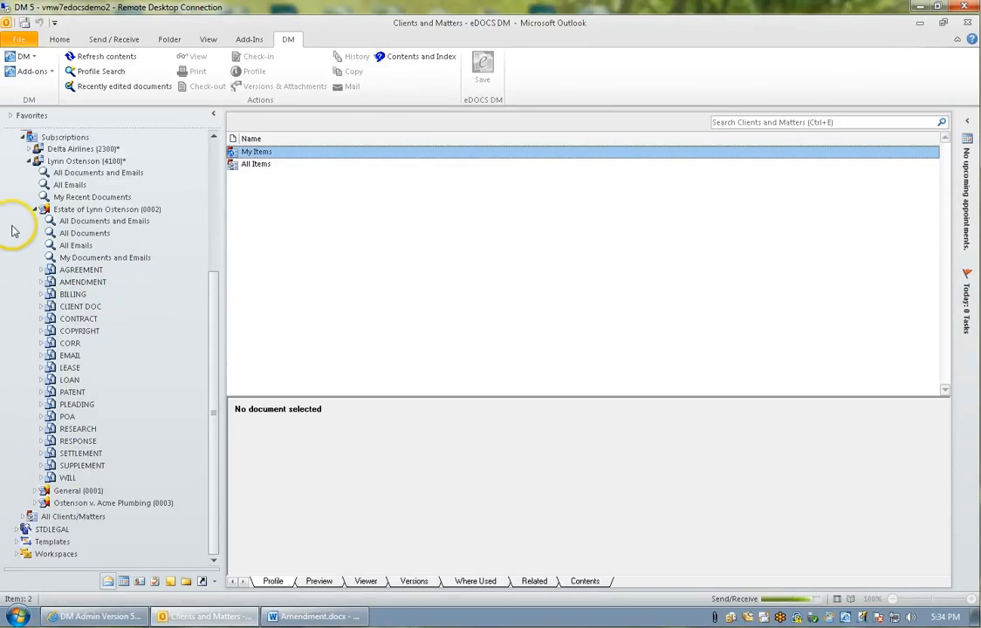
left_click(33, 206)
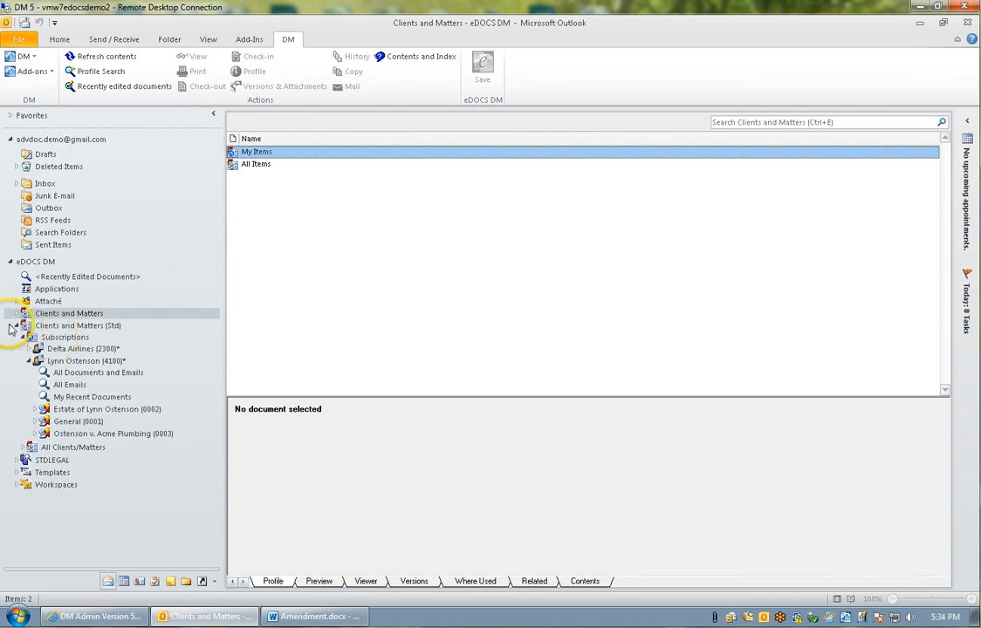
left_click(16, 326)
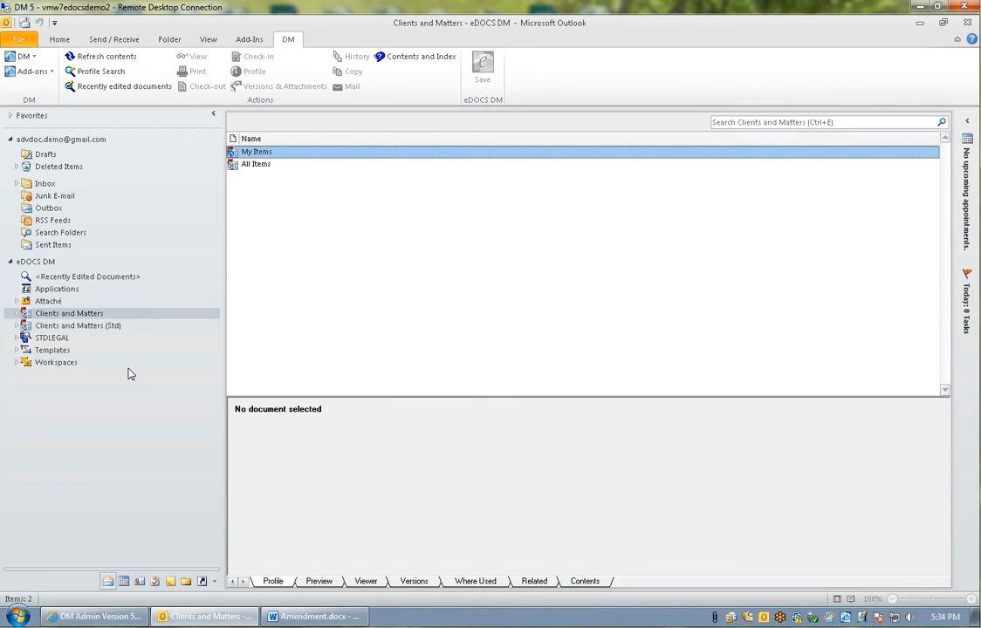
Expand the individual client's estate matter under My Items in Clients and Matters to view its document type folders.
left_click(18, 316)
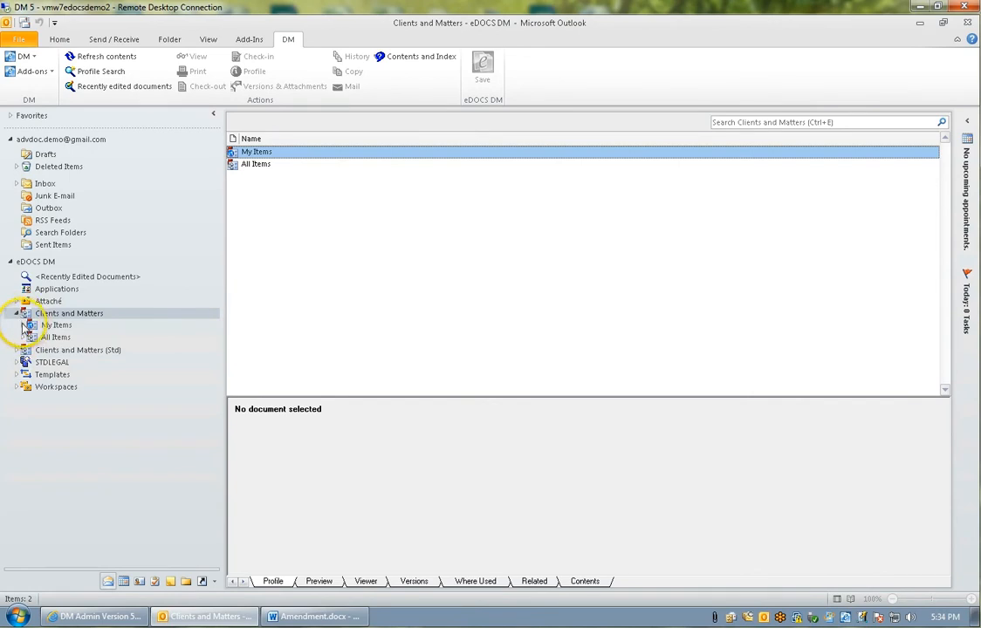
left_click(23, 326)
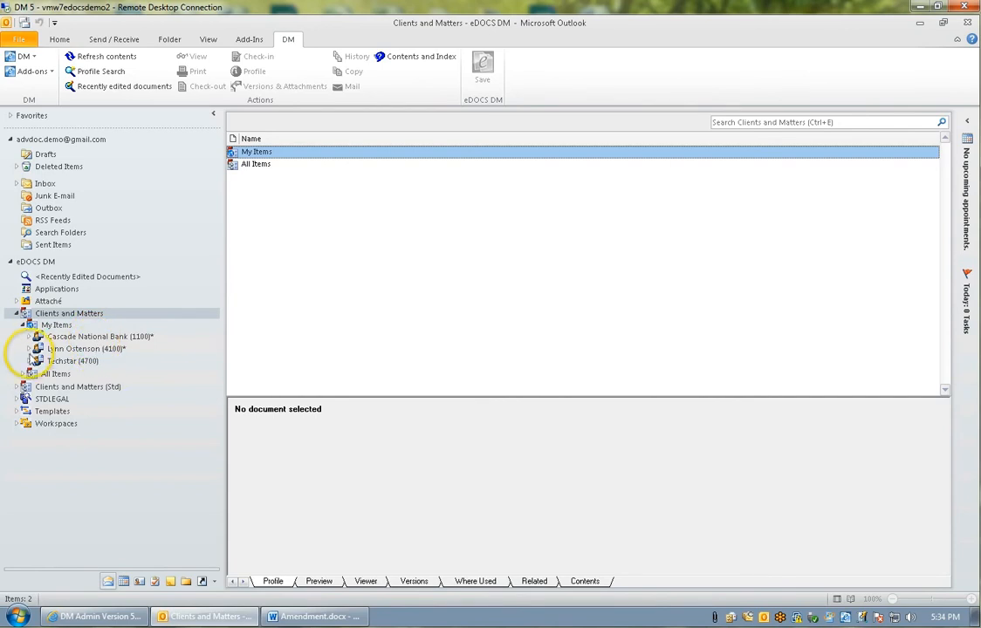
left_click(29, 349)
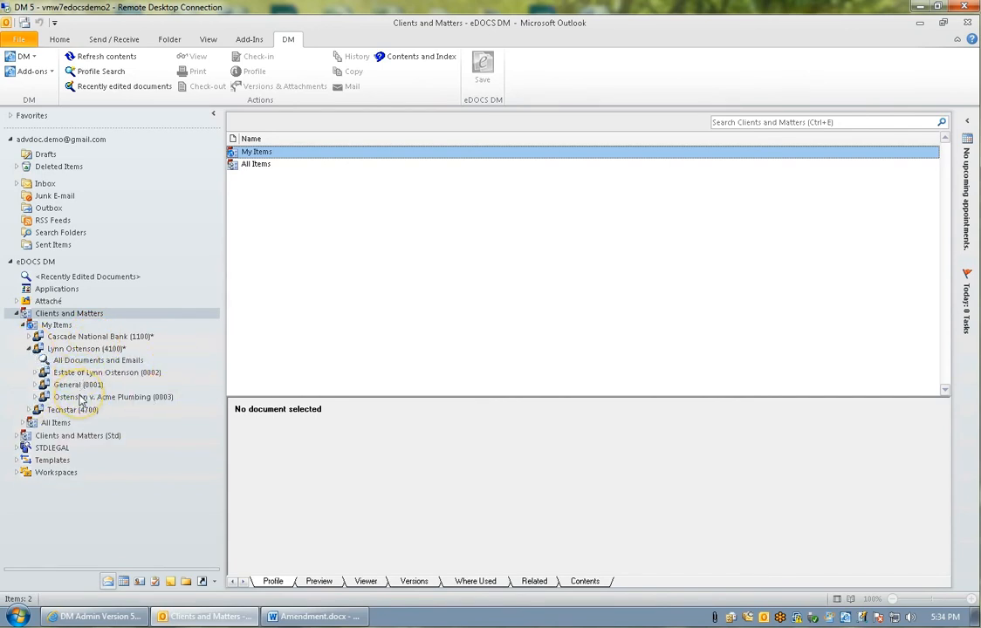
left_click(35, 373)
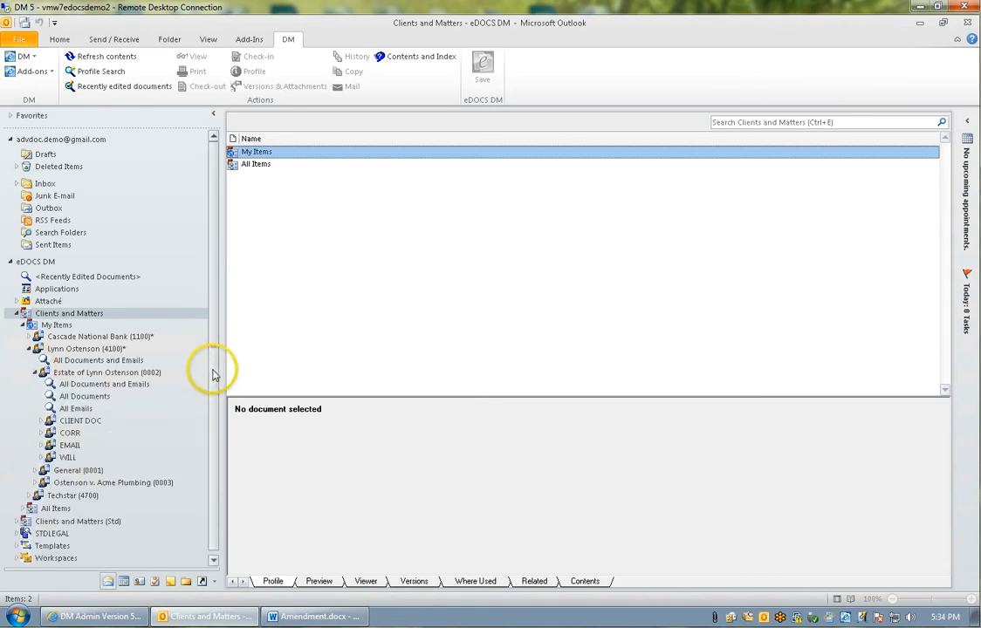
scroll(210, 373, "down", 1)
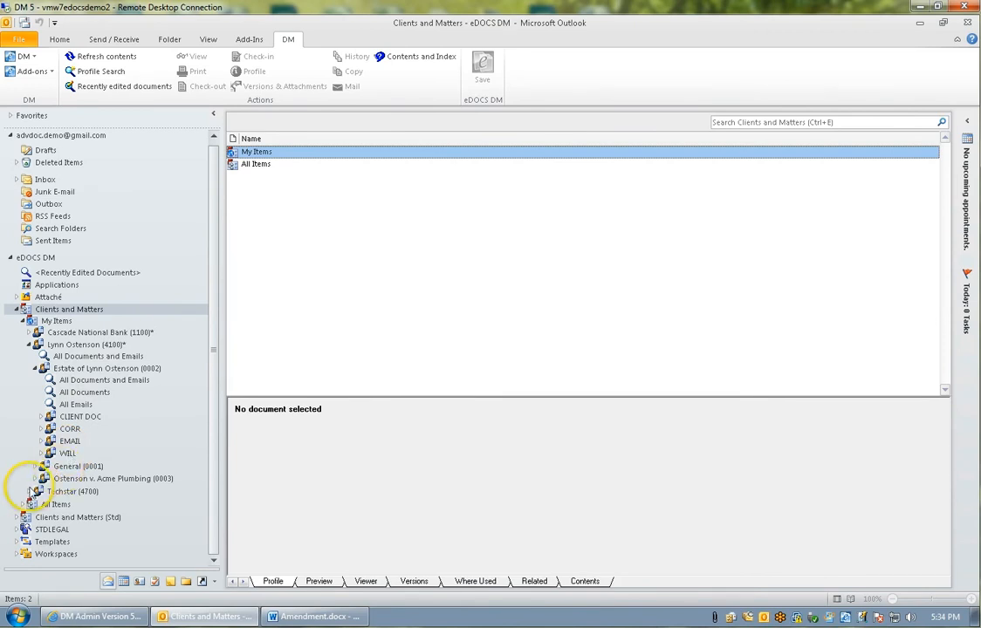
Expand the individual client's Acme Plumbing matter in My Items to examine its document type folders, and collapse it again.
left_click(35, 479)
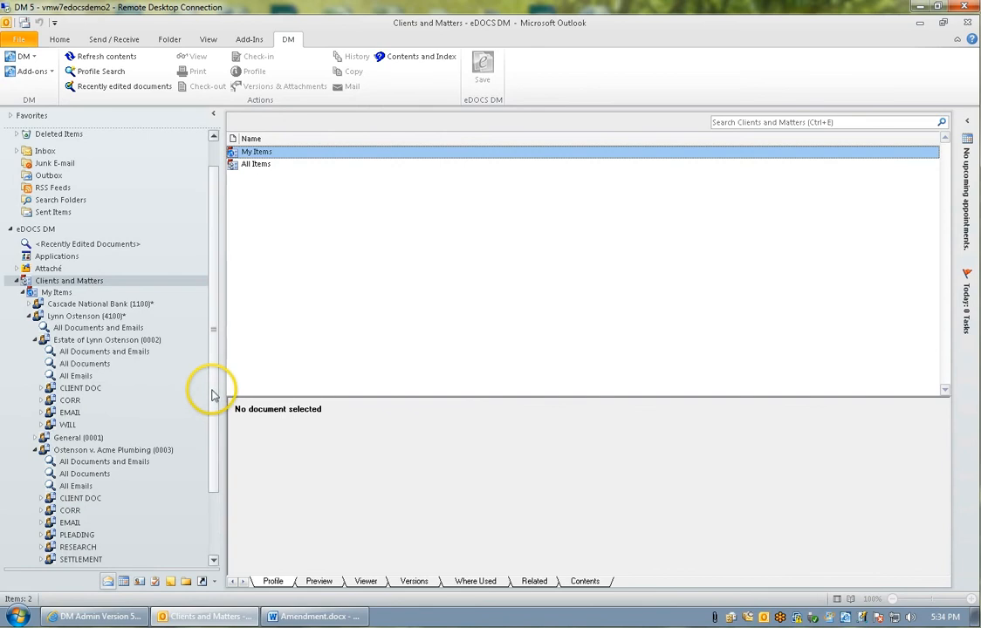
left_click_drag(215, 390, 212, 449)
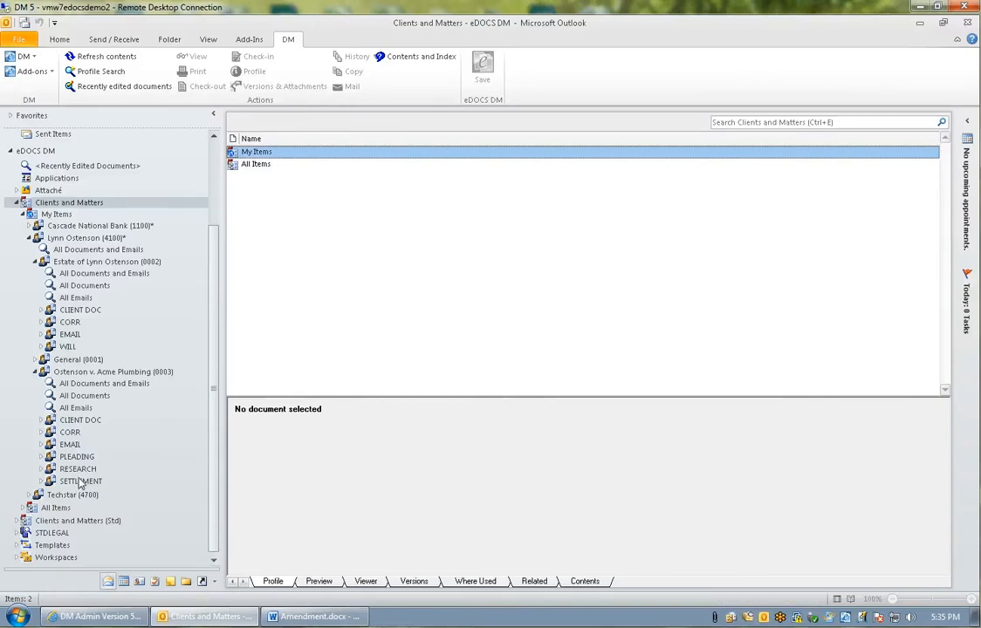
left_click(36, 372)
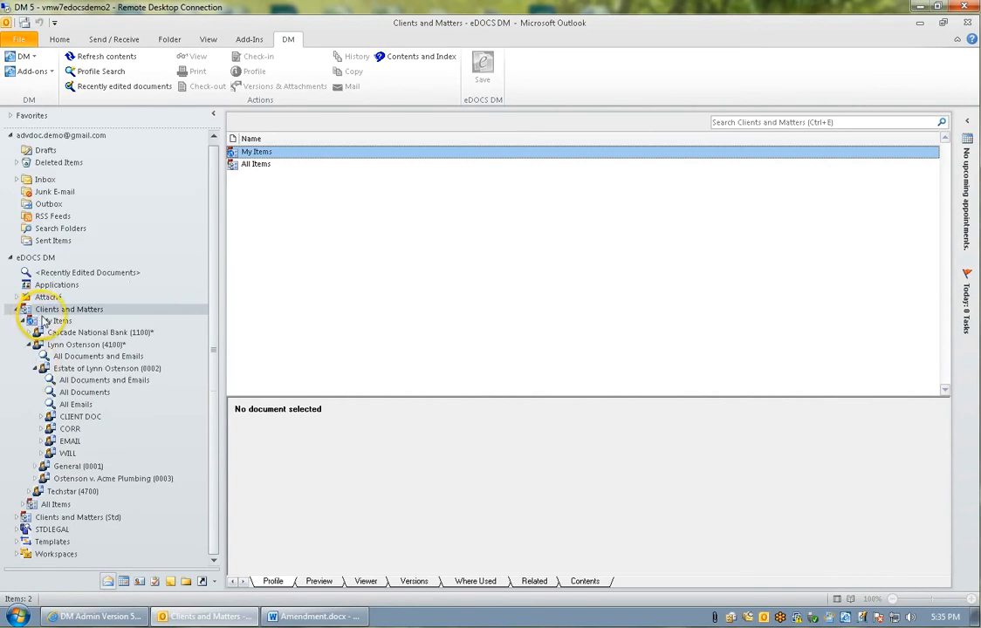
Collapse the individual client and expand Cascade National Bank's Northwest Branch Acquisition matter to view its document type folders.
left_click(29, 345)
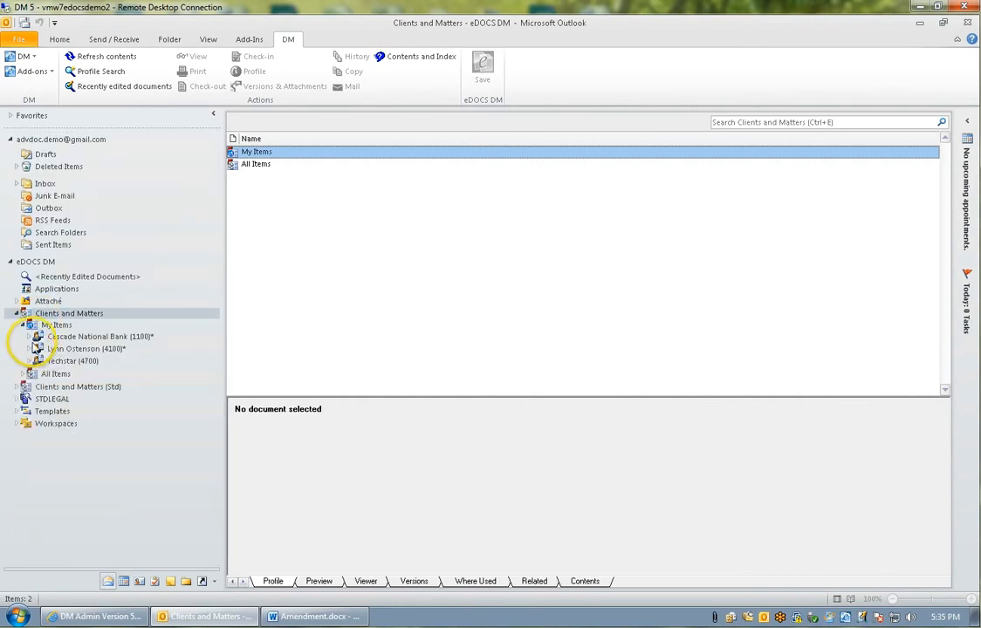
left_click(29, 337)
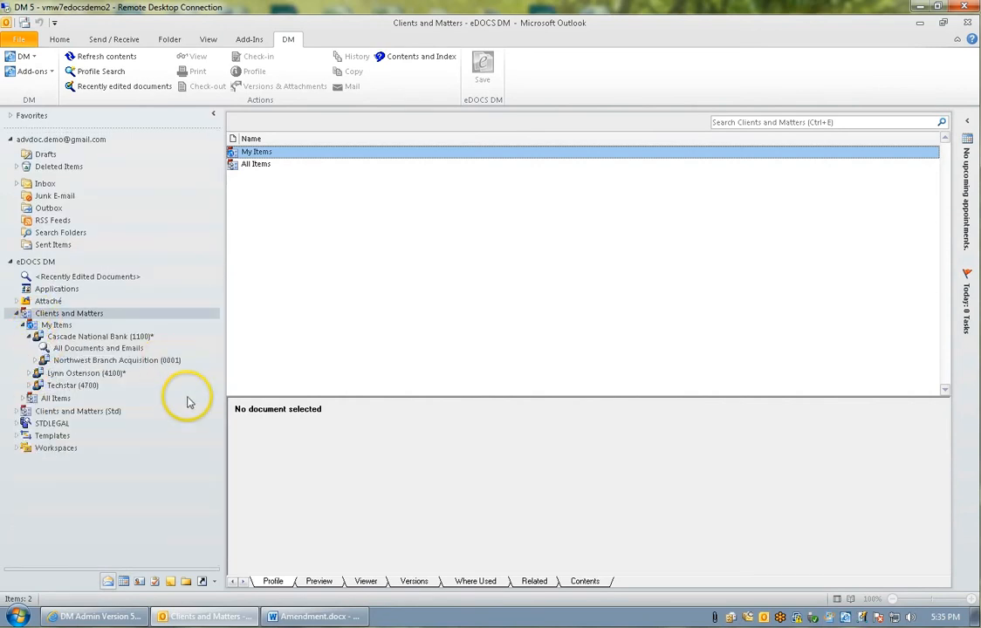
left_click(35, 359)
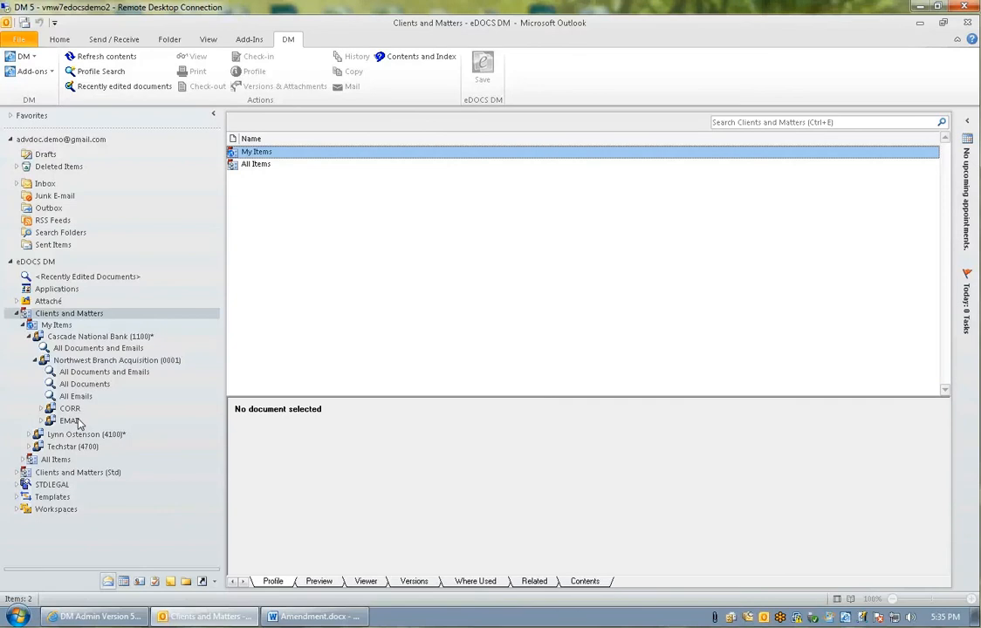
Switch to Amendment.docx in Word and start saving it as a new document in the document management library.
left_click(320, 617)
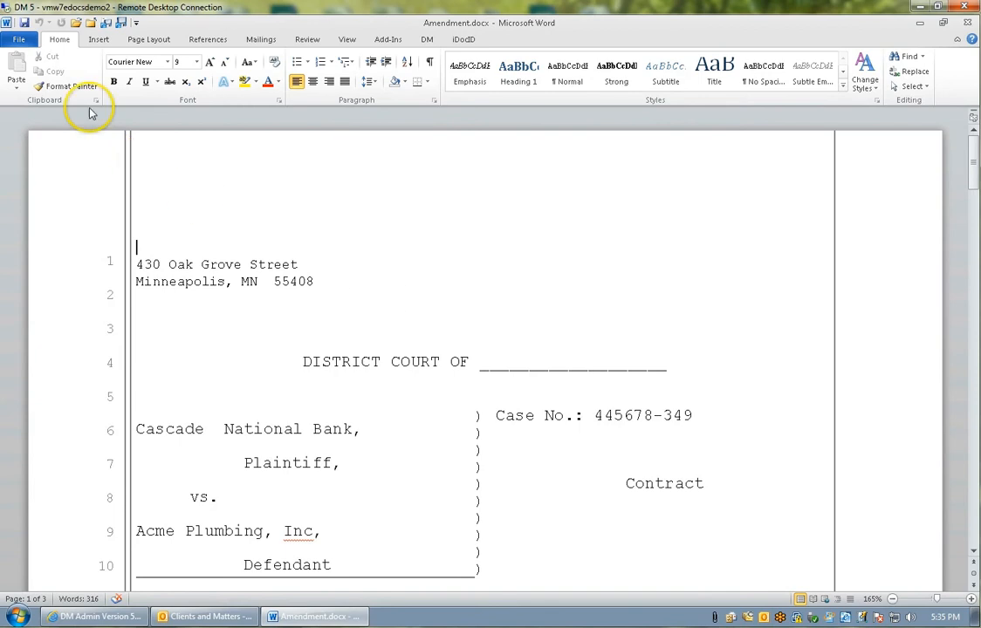
left_click(18, 39)
key("Escape")
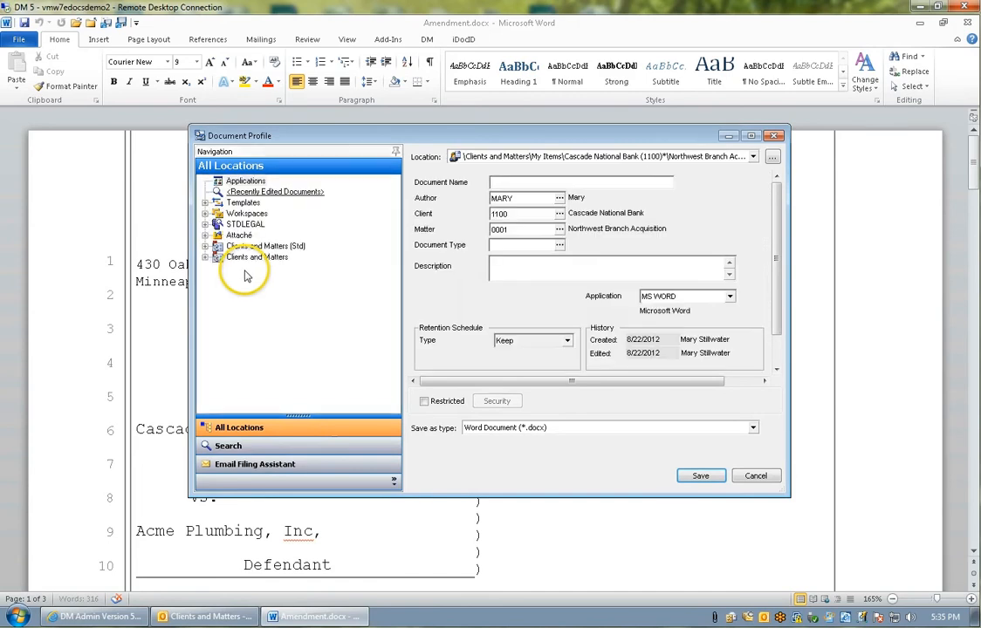
Expand Clients and Matters down to Cascade National Bank's Northwest Branch Acquisition matter in the Document Profile to check its document types.
left_click(205, 257)
left_click(218, 268)
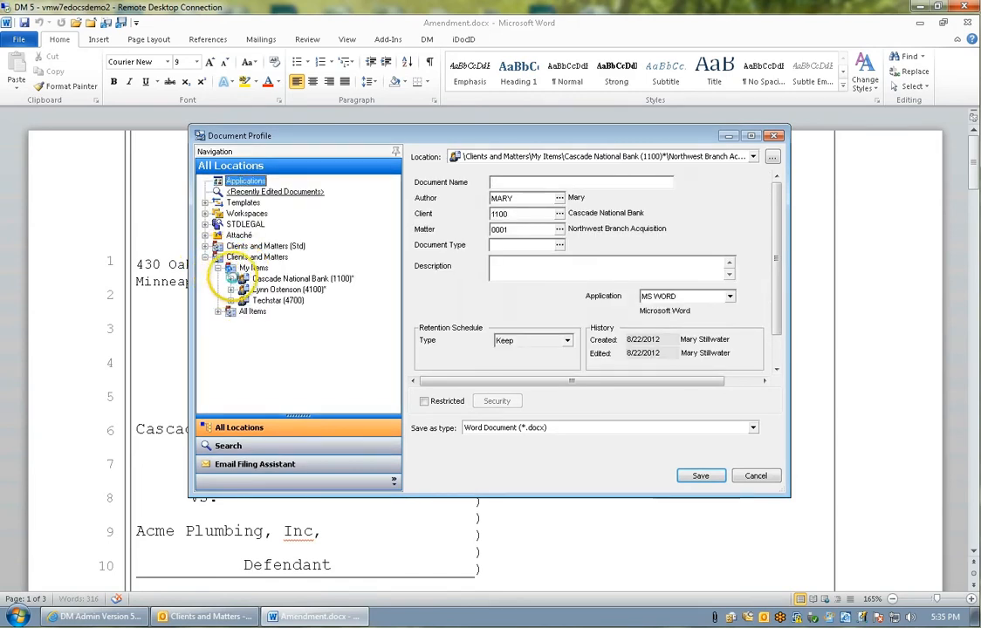
left_click(244, 279)
left_click(244, 301)
left_click(261, 302)
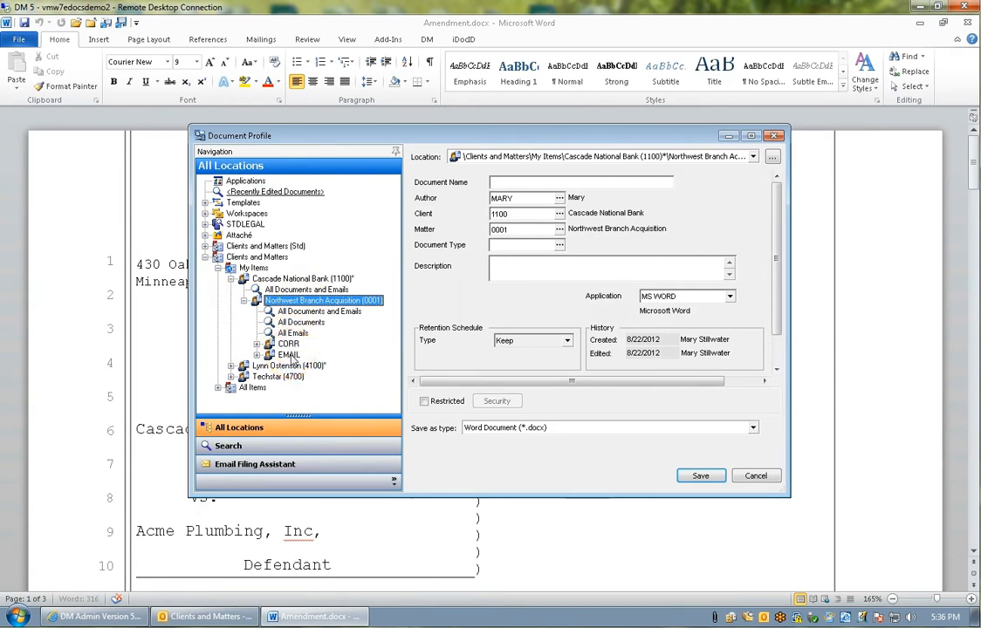
Save the document under the name Contract with the document type CONTRACT.
left_click(514, 183)
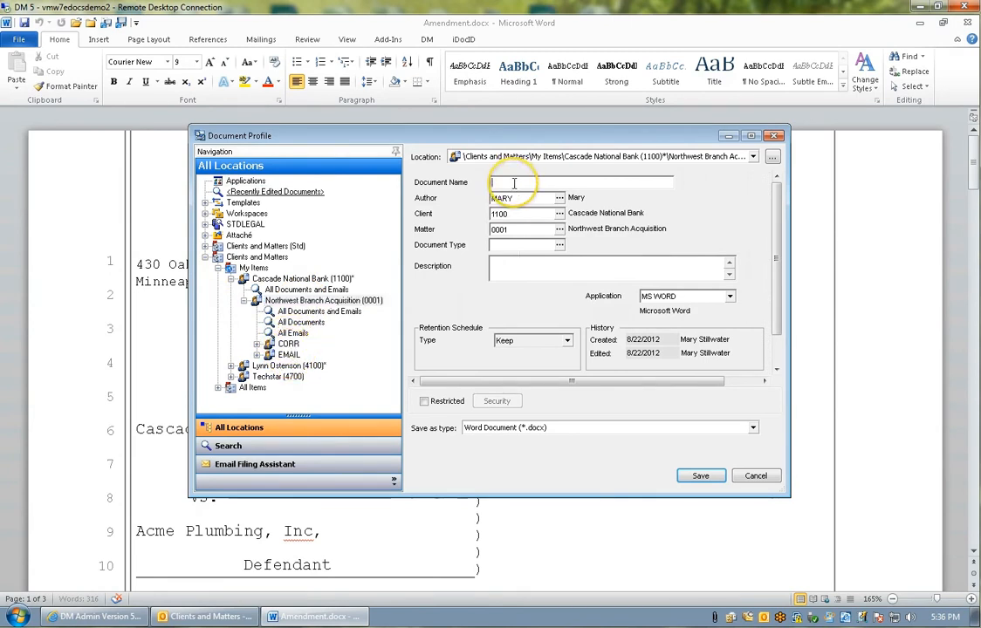
type("Contract")
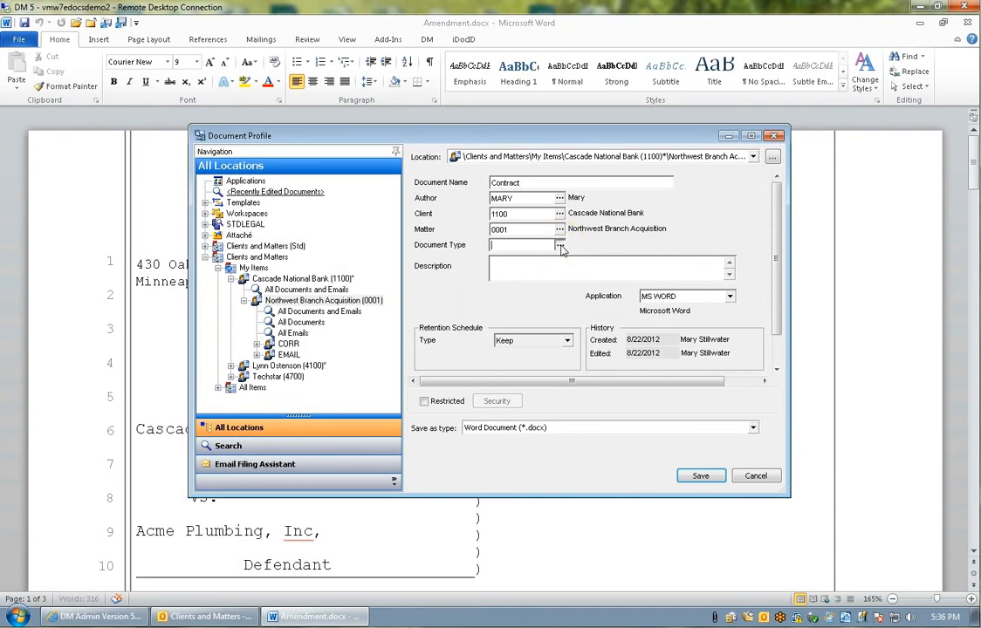
left_click(560, 245)
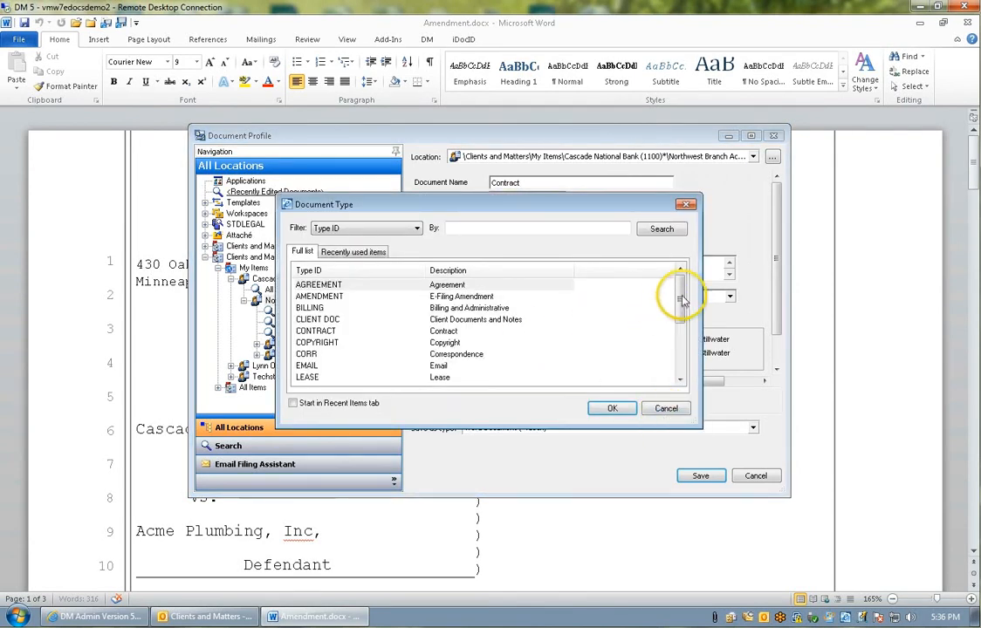
left_click(682, 340)
left_click(685, 283)
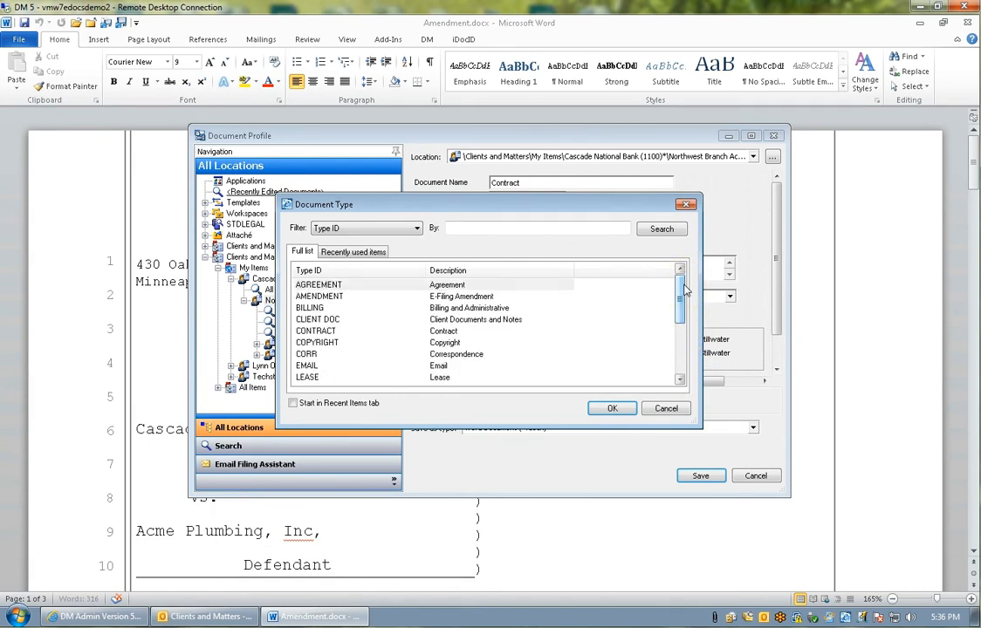
left_click(325, 335)
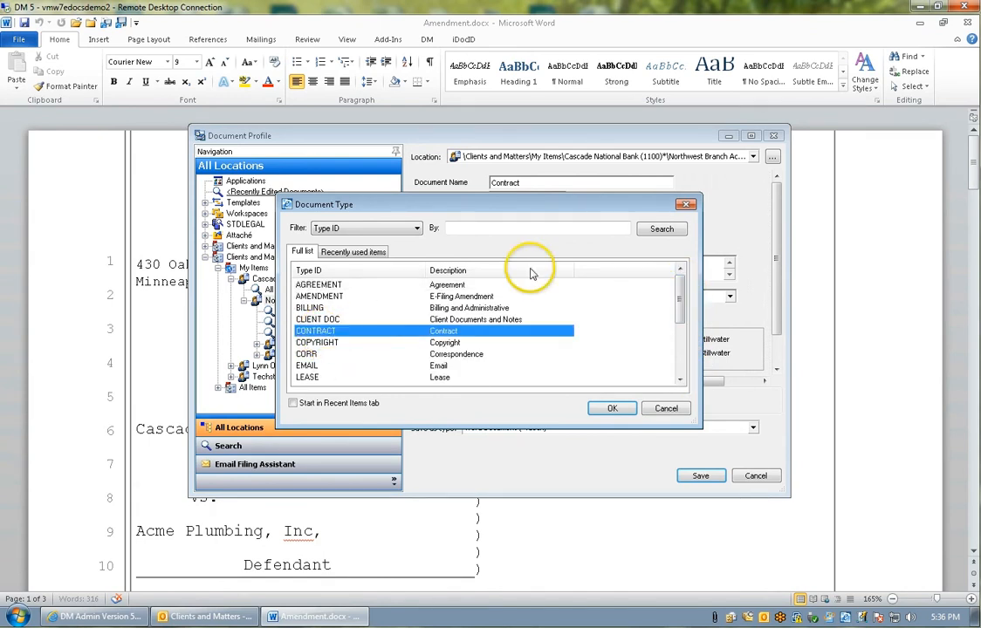
left_click(609, 409)
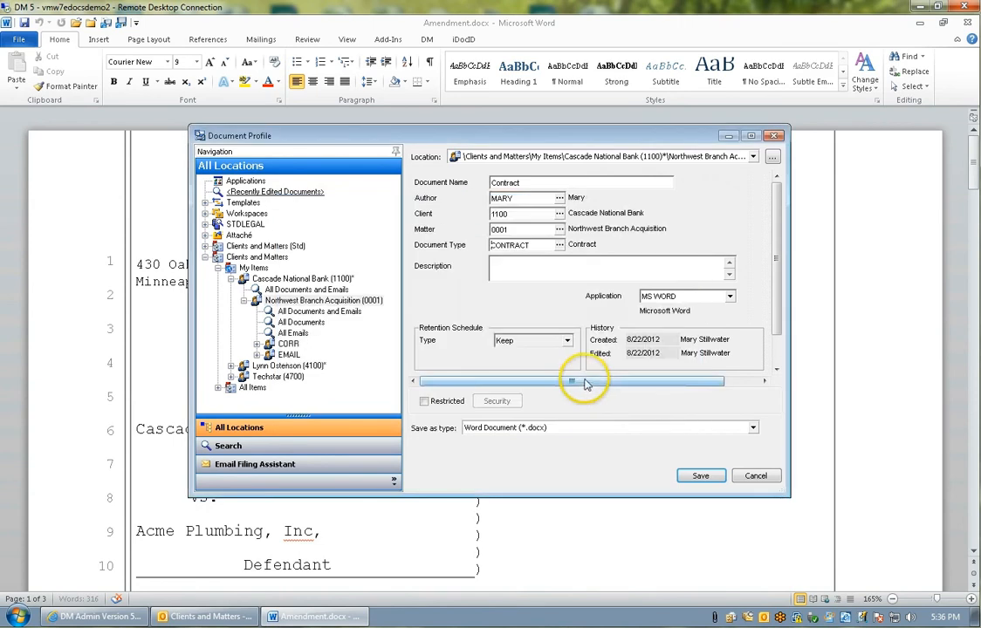
left_click(701, 477)
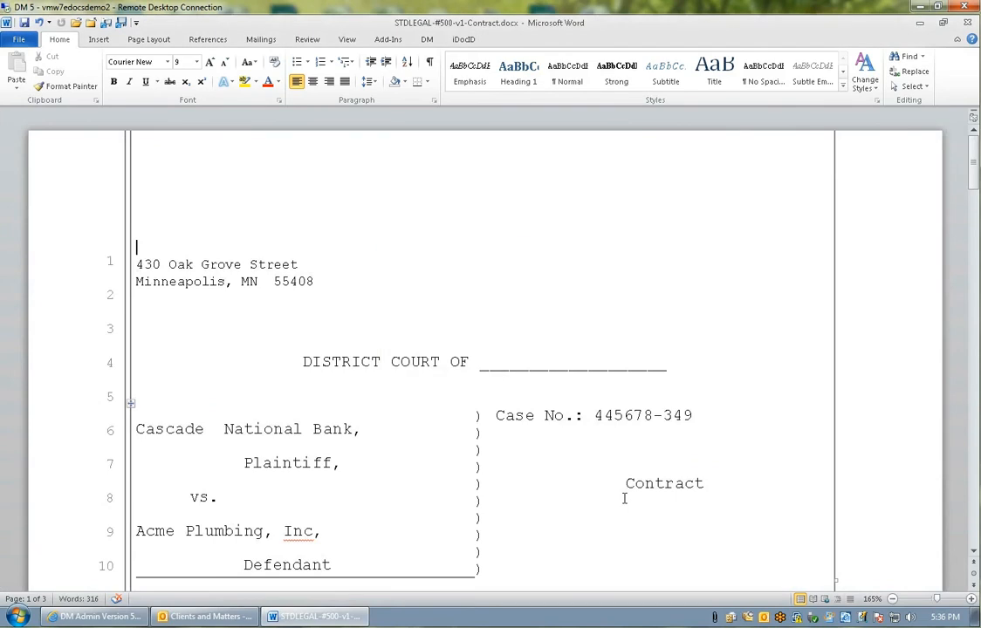
Look up all documents and emails in the Northwest Branch Acquisition matter's CONTRACT folder through Quick Retrieve, without opening a document.
key("ctrl+o")
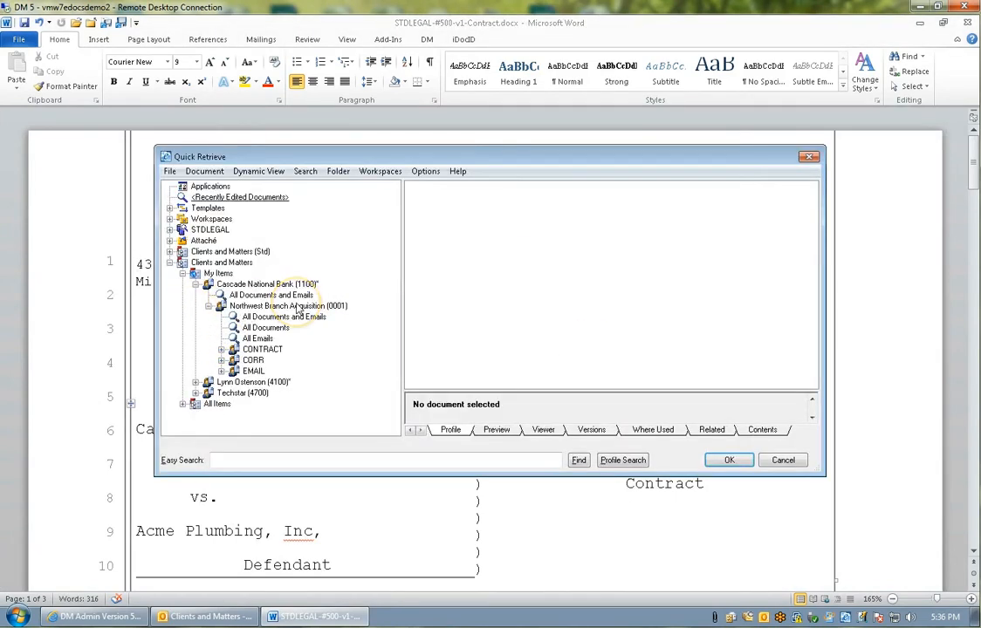
double_click(254, 349)
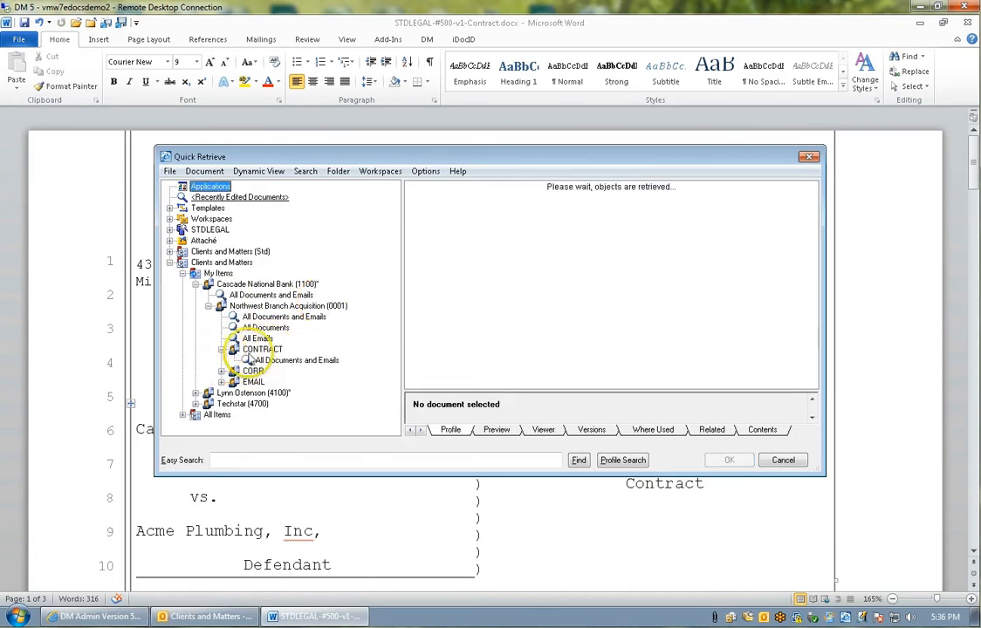
left_click(296, 360)
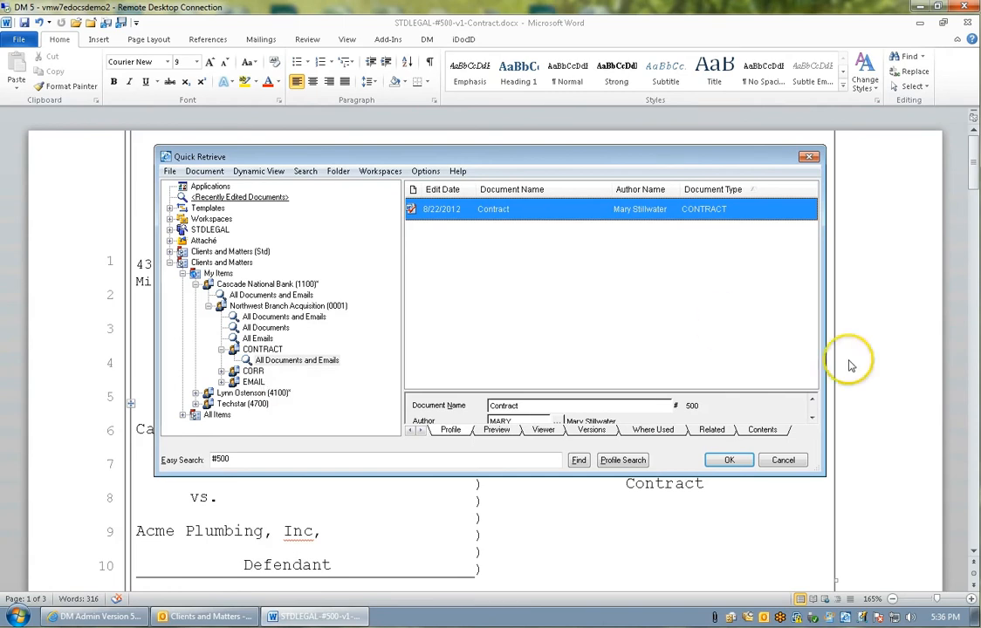
left_click(783, 460)
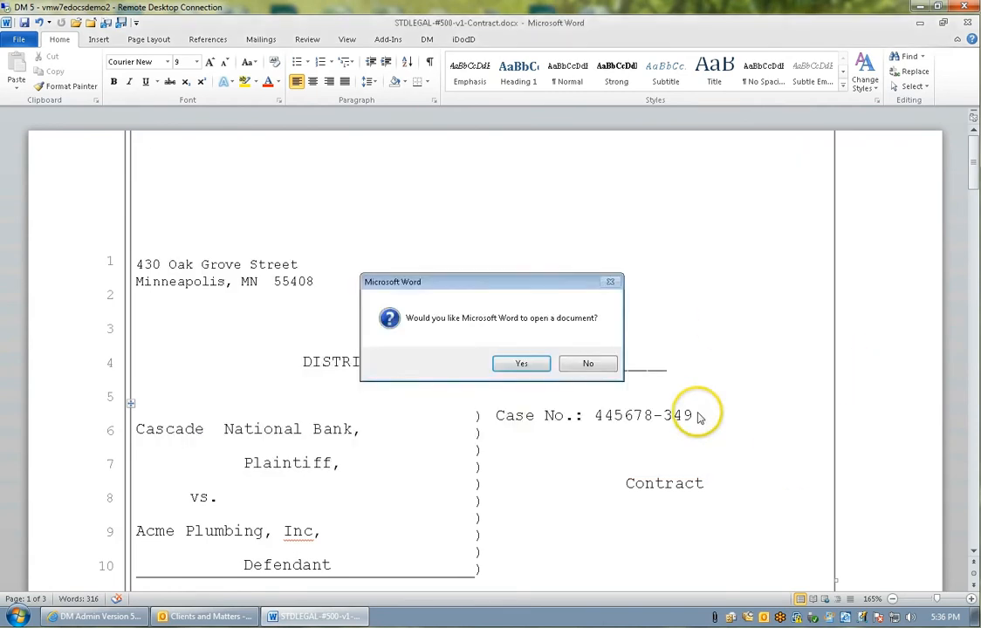
left_click(569, 366)
Switch to DM Admin and enable Filter Doc Types in Lookup by Mappings for the BANKING practice code, saving the change.
left_click(87, 617)
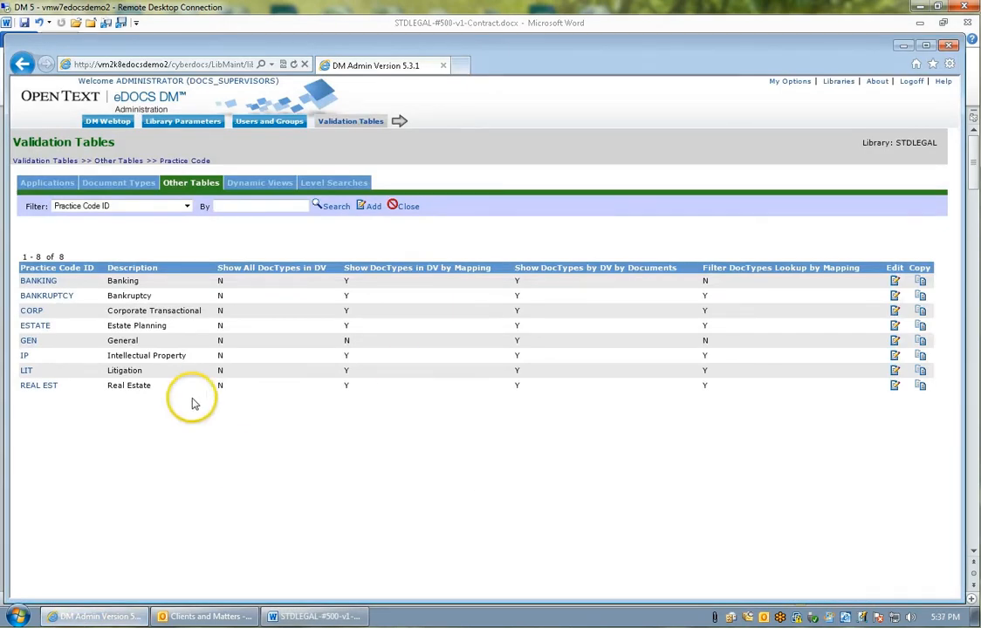
left_click(41, 286)
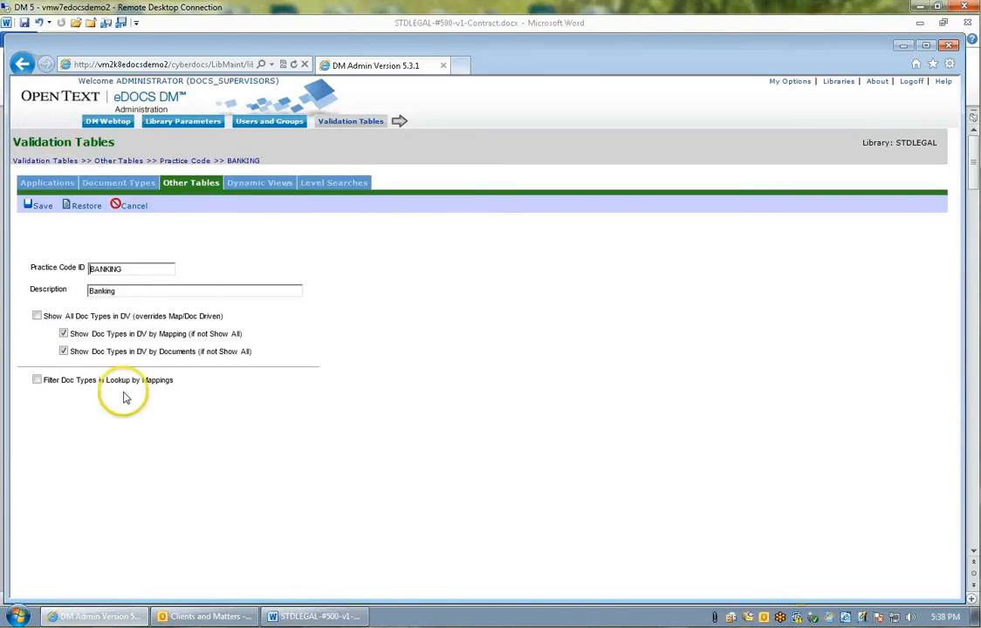
left_click(39, 381)
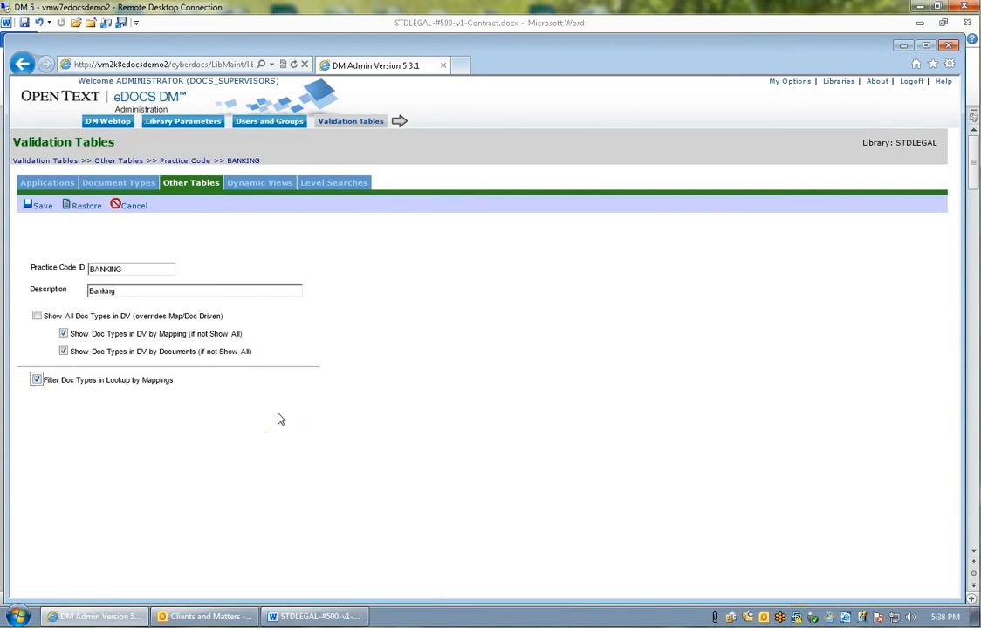
left_click(40, 208)
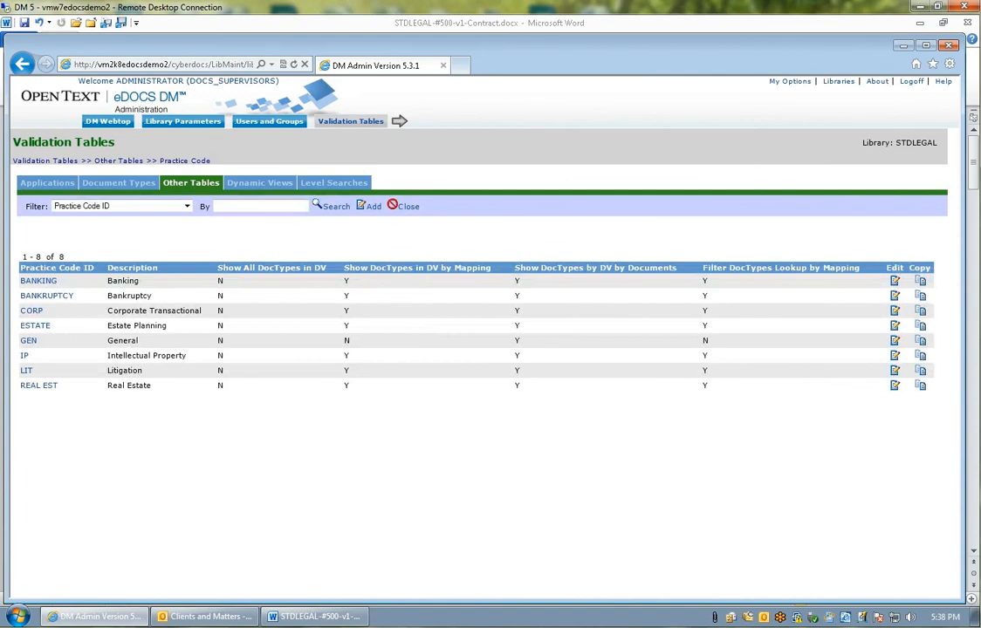
Switch to Contract.docx in Word and start saving it as a new document in the document management library.
left_click(321, 616)
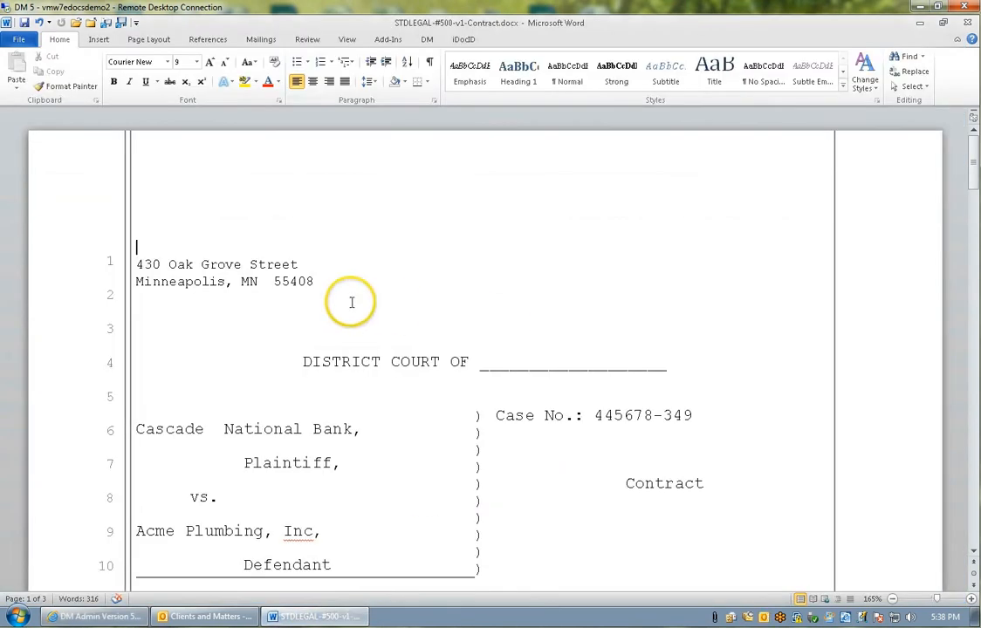
left_click(19, 39)
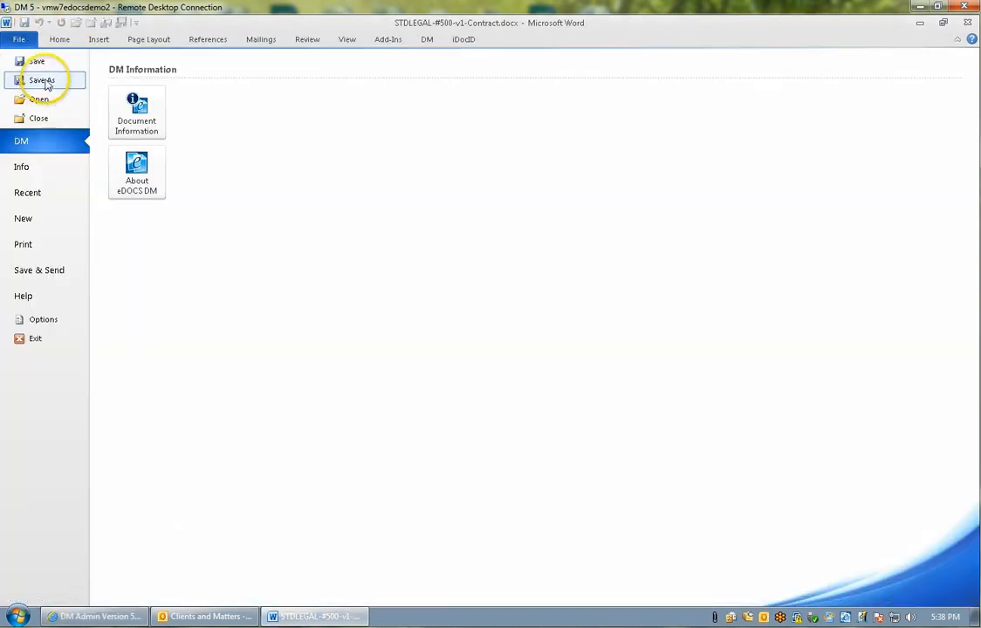
left_click(44, 80)
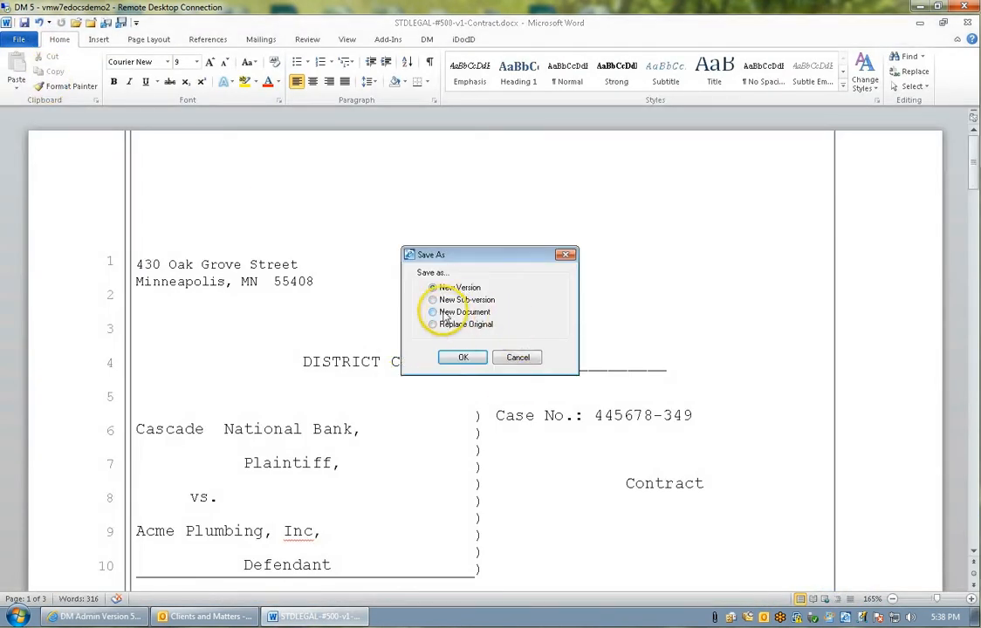
left_click(445, 314)
left_click(463, 357)
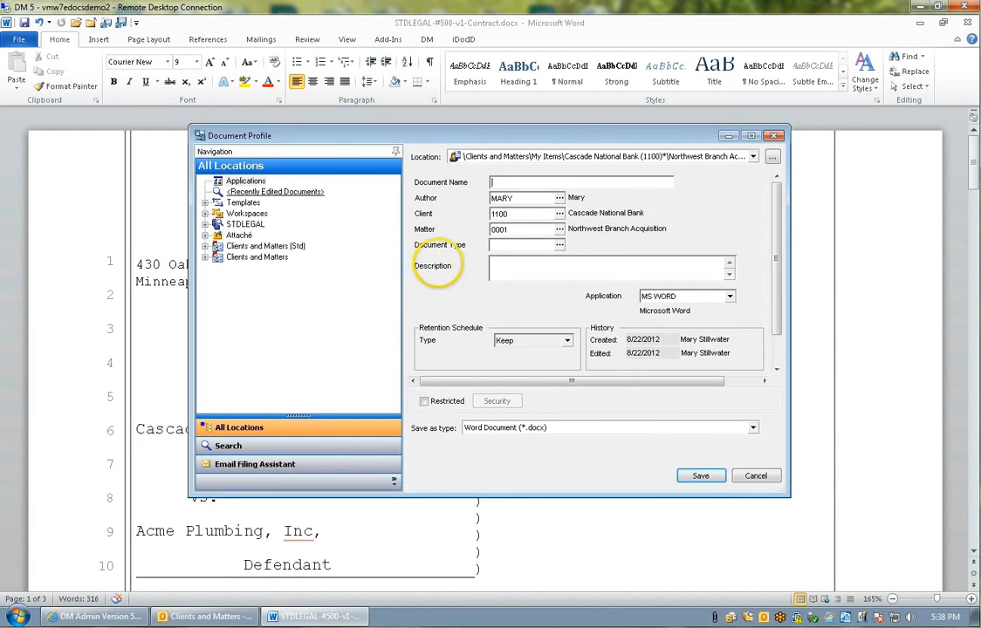
Save the new document under the name Loan, picking the document type LOAN from the lookup list.
type("Loan")
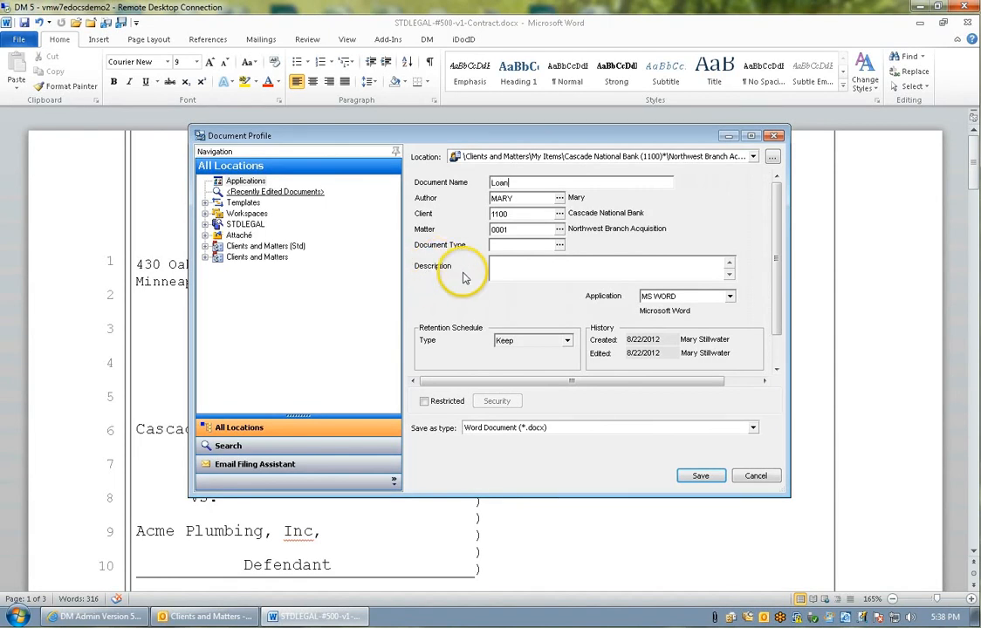
left_click(560, 247)
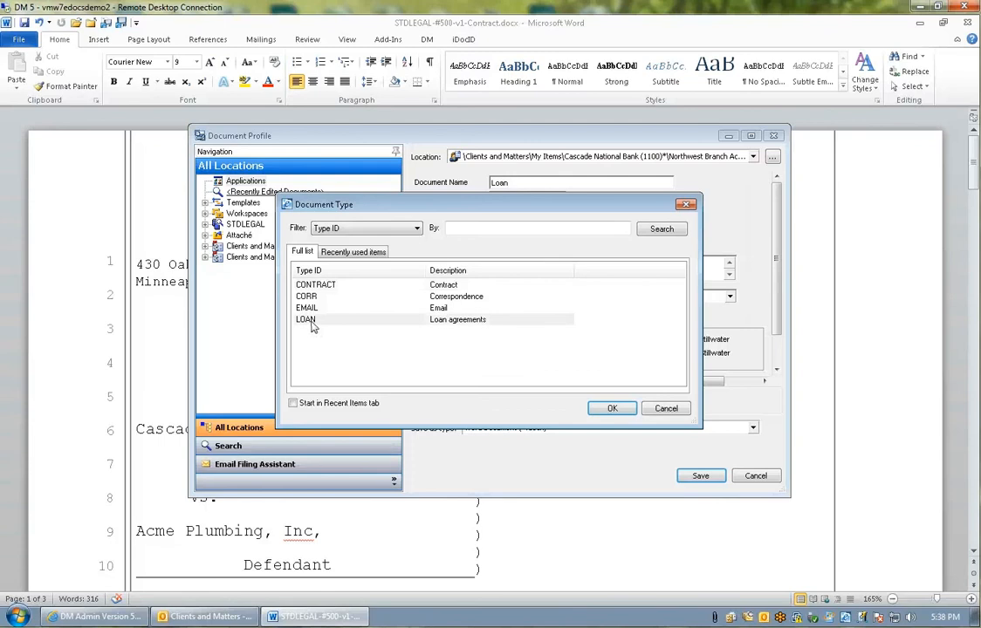
left_click(313, 321)
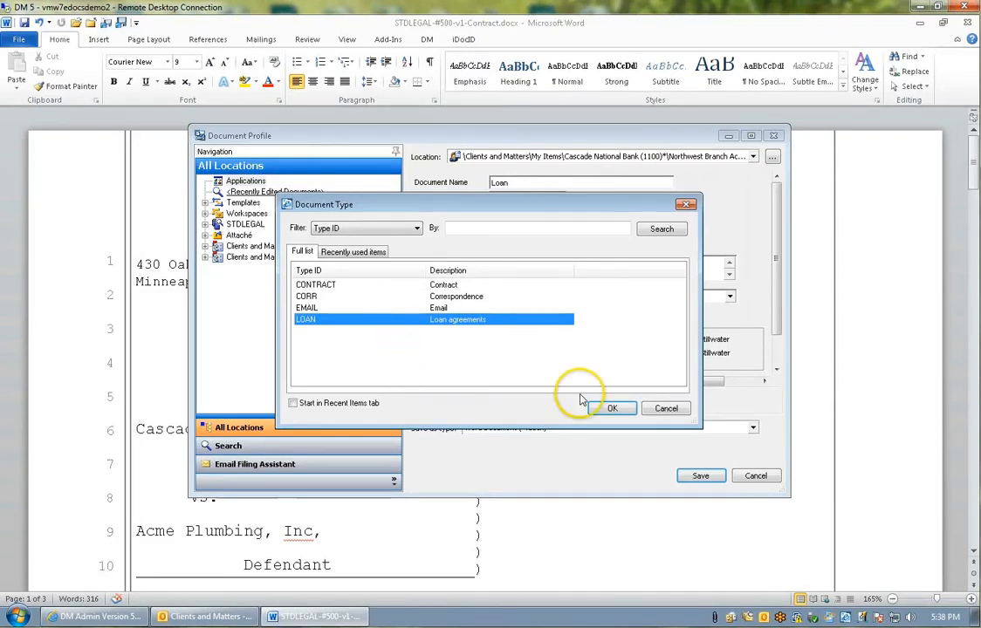
left_click(614, 409)
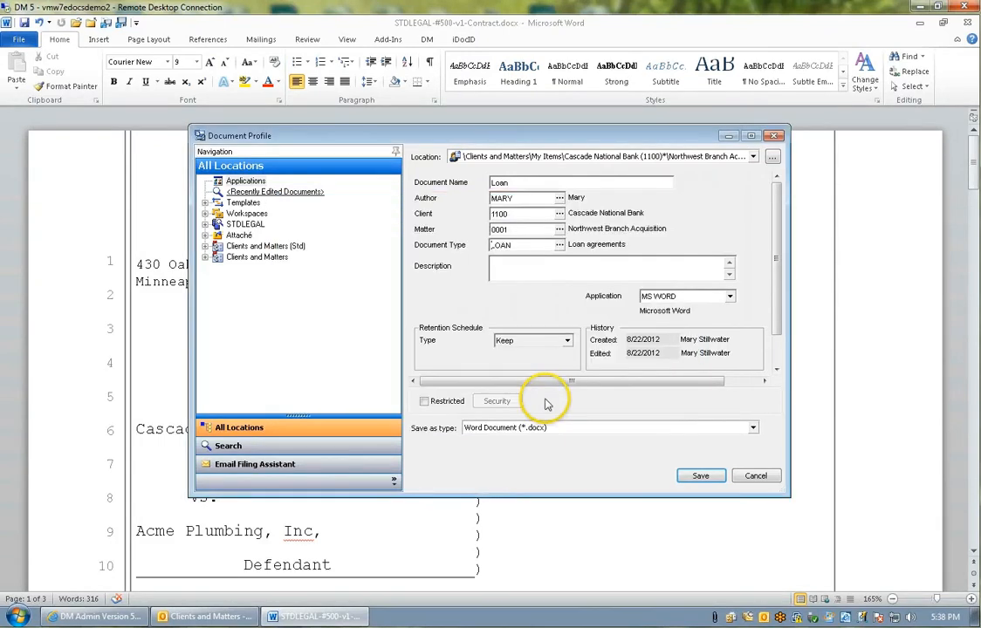
left_click(701, 475)
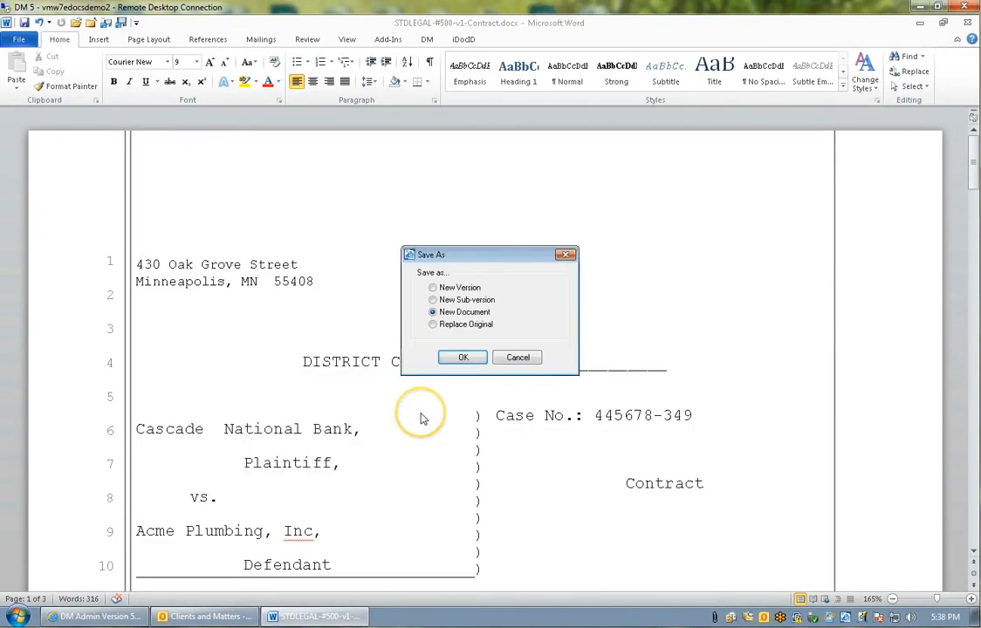
key("Return")
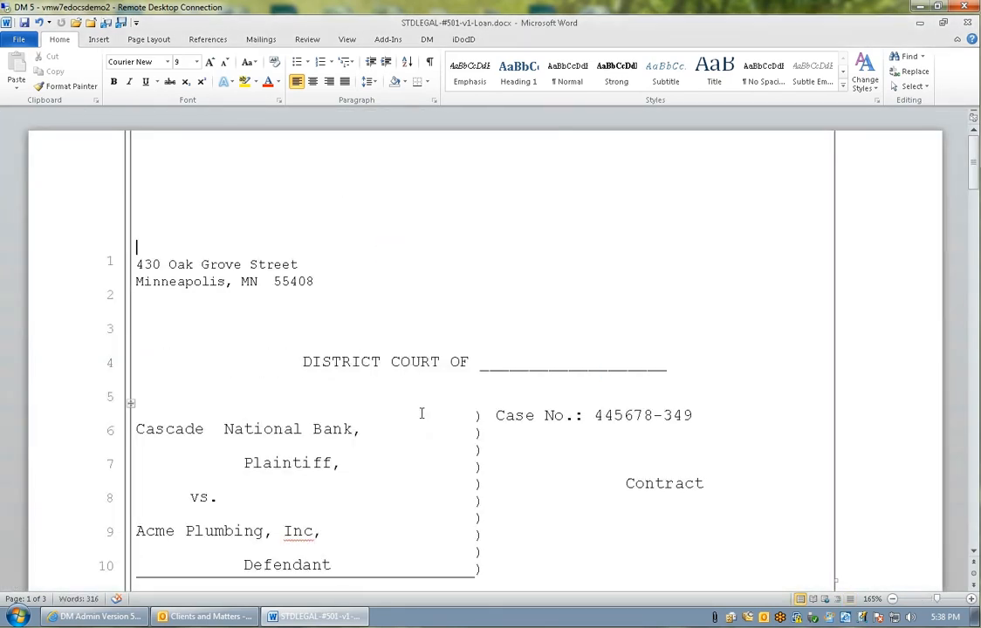
Open Quick Retrieve to browse the document type folders of the Northwest Branch Acquisition matter.
key("ctrl+o")
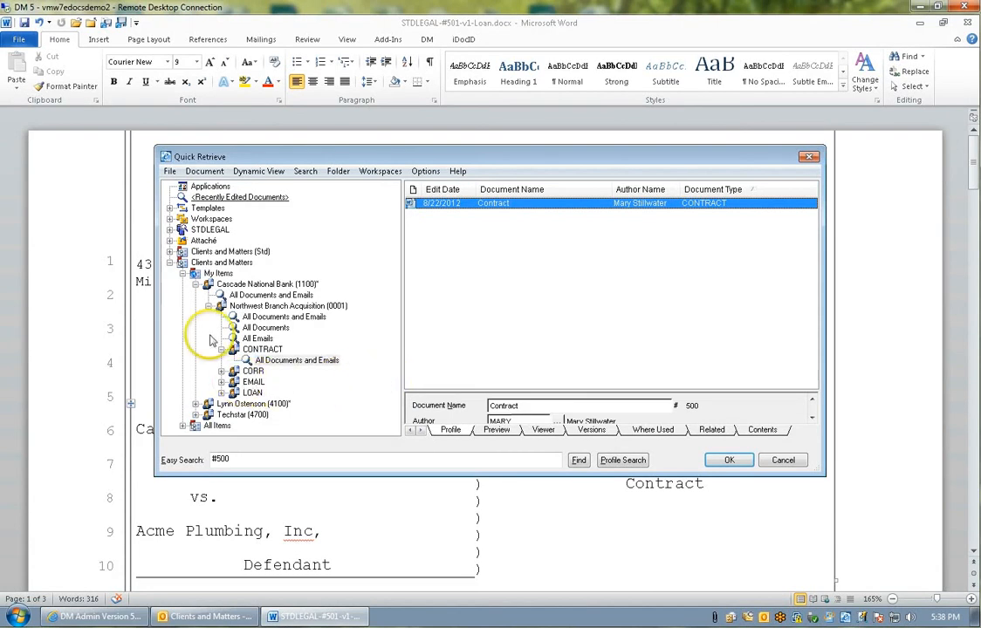